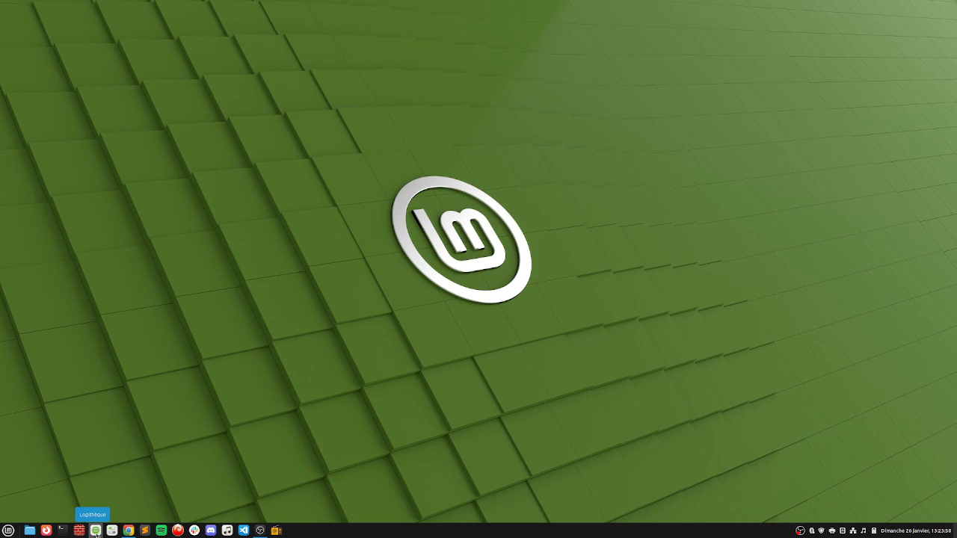
# Open the software manager, search for "short", and open the Shortwave package page.
pyautogui.click(95, 531)
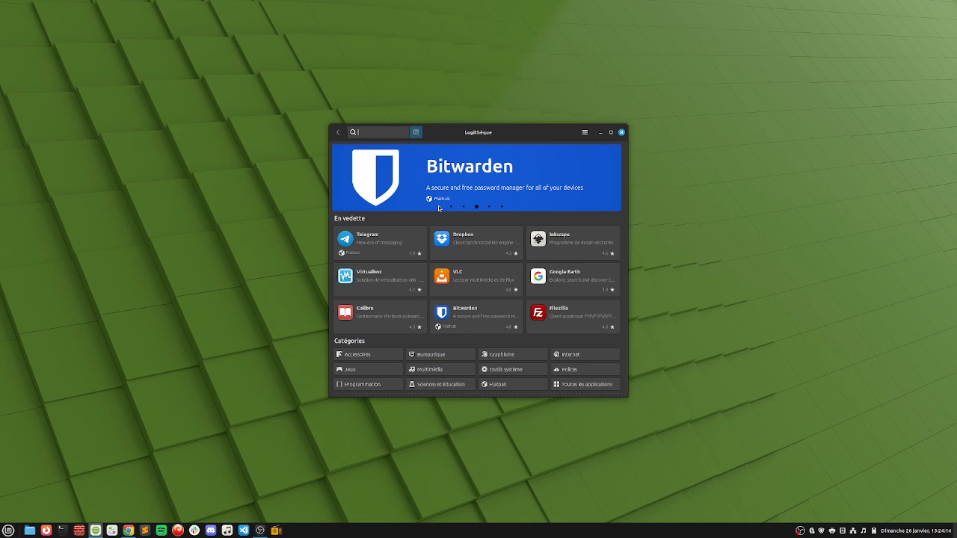
pyautogui.write('short')
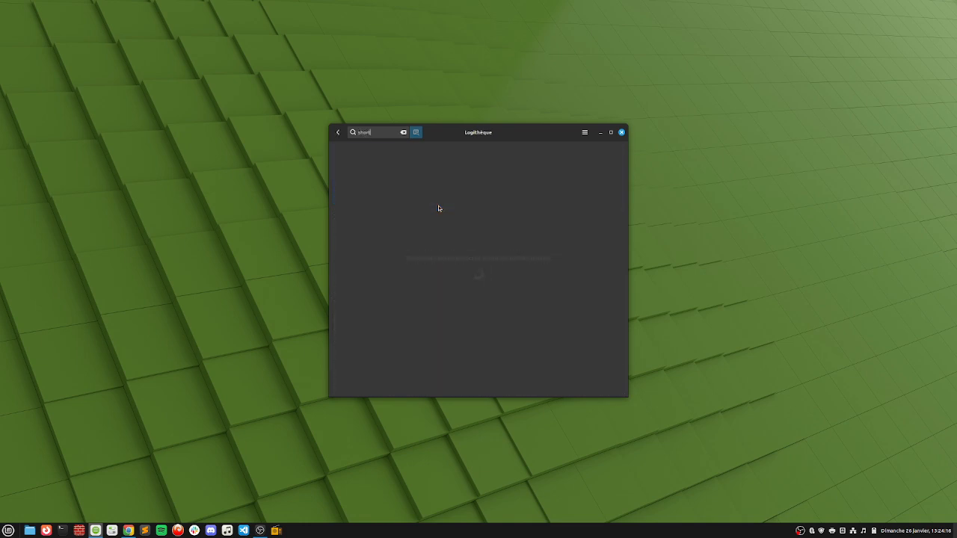
pyautogui.write('waze')
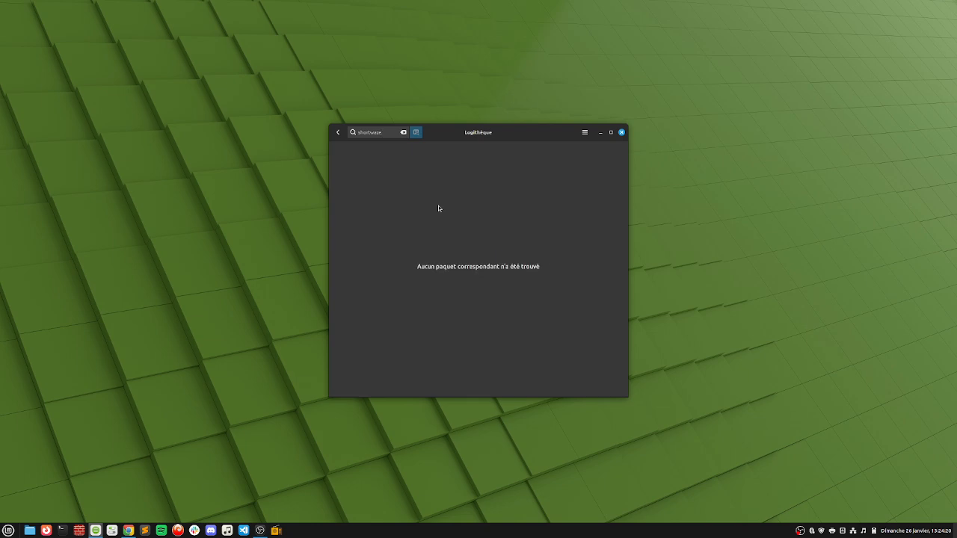
pyautogui.press('BackSpace')
pyautogui.press('BackSpace')
pyautogui.press('BackSpace')
pyautogui.press('BackSpace')
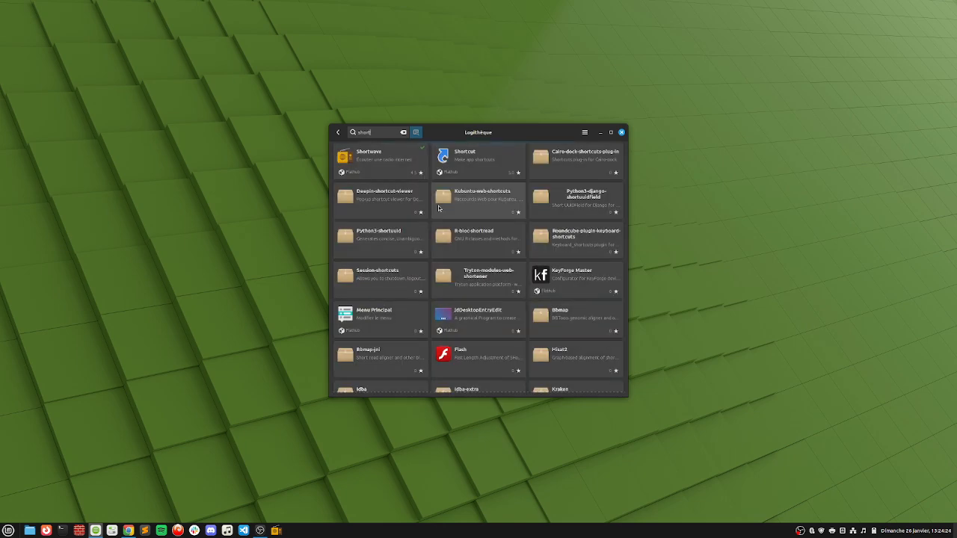
pyautogui.click(381, 180)
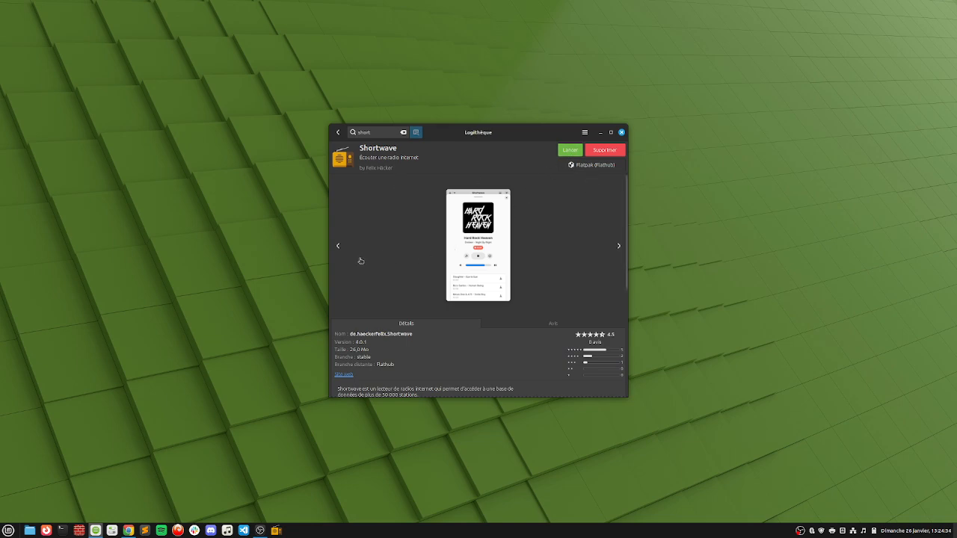
# Read Shortwave's description and feature list on its package page, highlighting the station count and the Chromecast support.
pyautogui.scroll(-1, 355, 261)
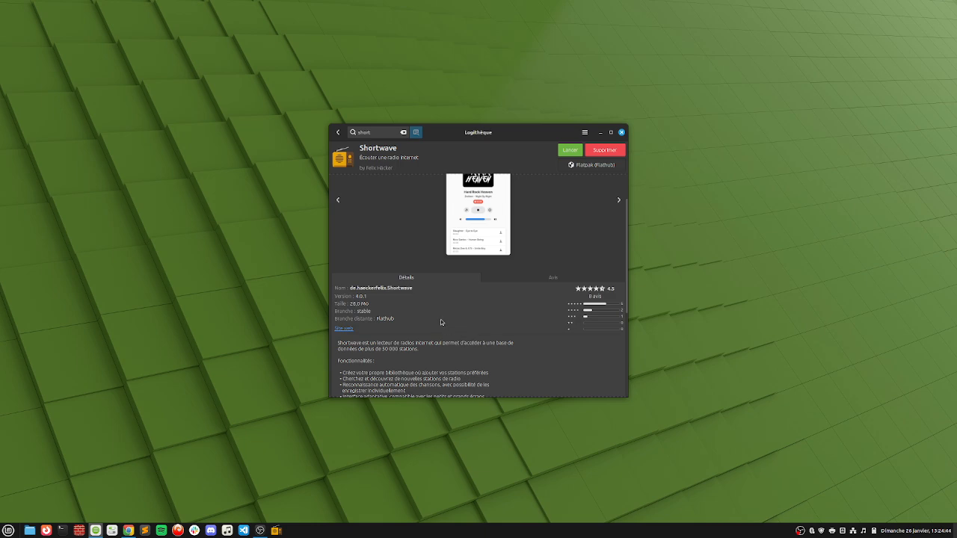
pyautogui.scroll(-1, 431, 311)
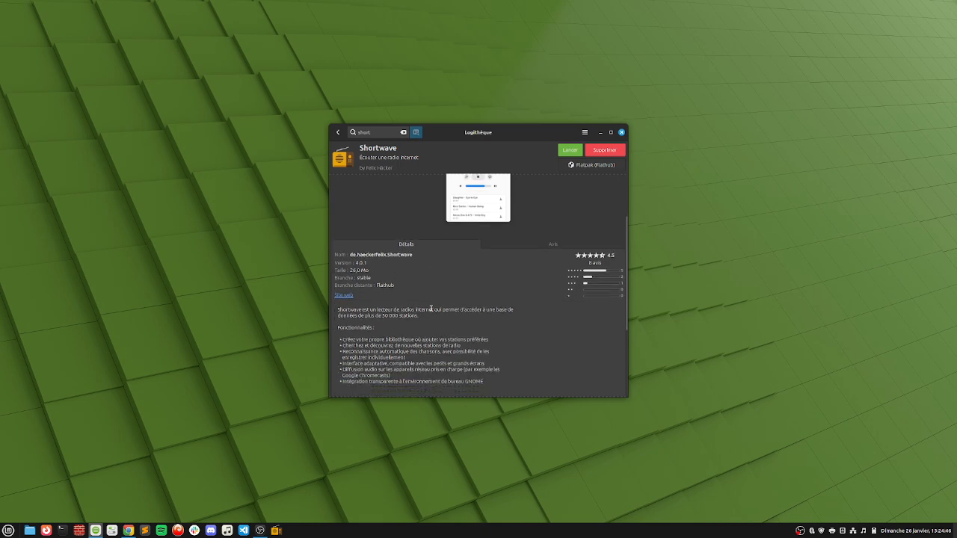
pyautogui.scroll(-1, 431, 308)
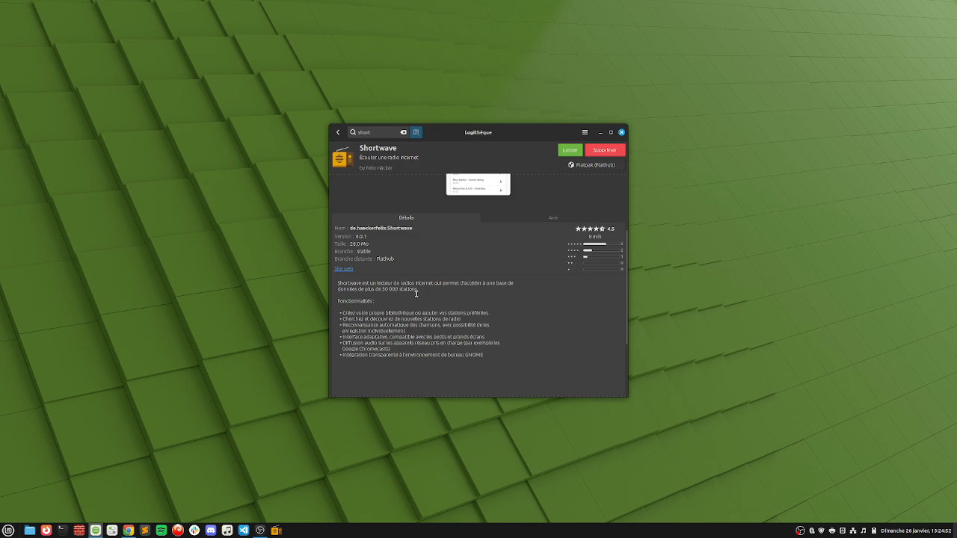
pyautogui.moveTo(417, 289); pyautogui.dragTo(381, 288)
pyautogui.click(388, 348)
pyautogui.moveTo(388, 348); pyautogui.dragTo(360, 348)
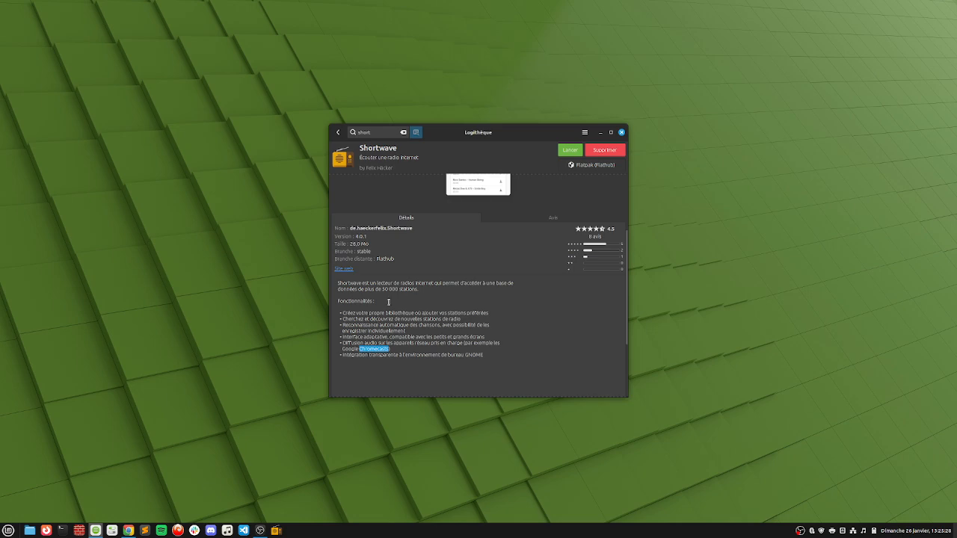
# Minimize the software manager and switch to the Shortwave radio player.
pyautogui.click(601, 133)
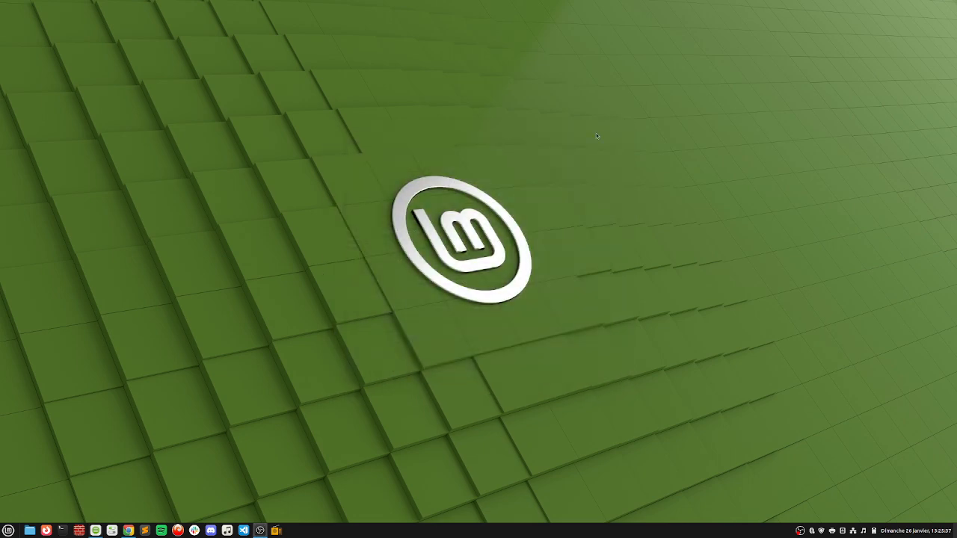
pyautogui.click(276, 530)
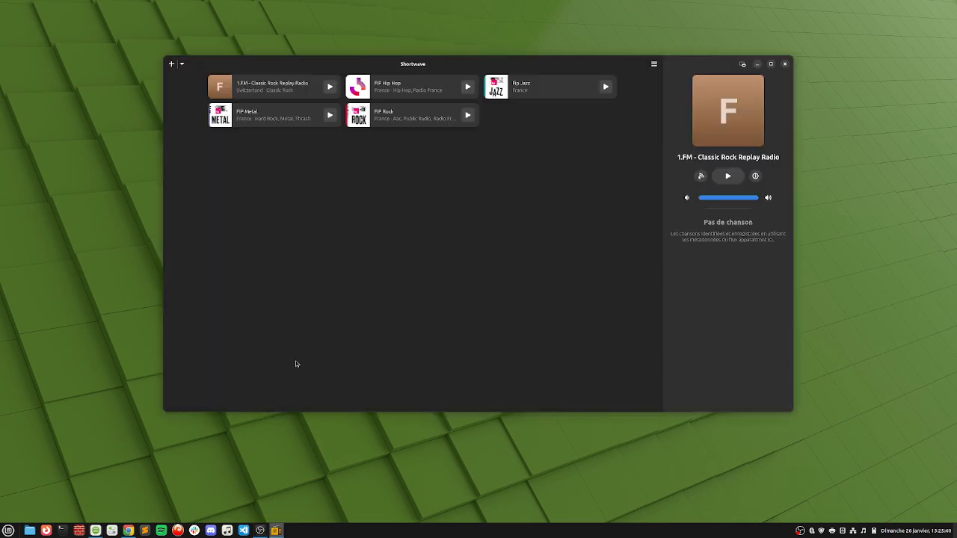
pyautogui.moveTo(386, 66); pyautogui.dragTo(380, 78)
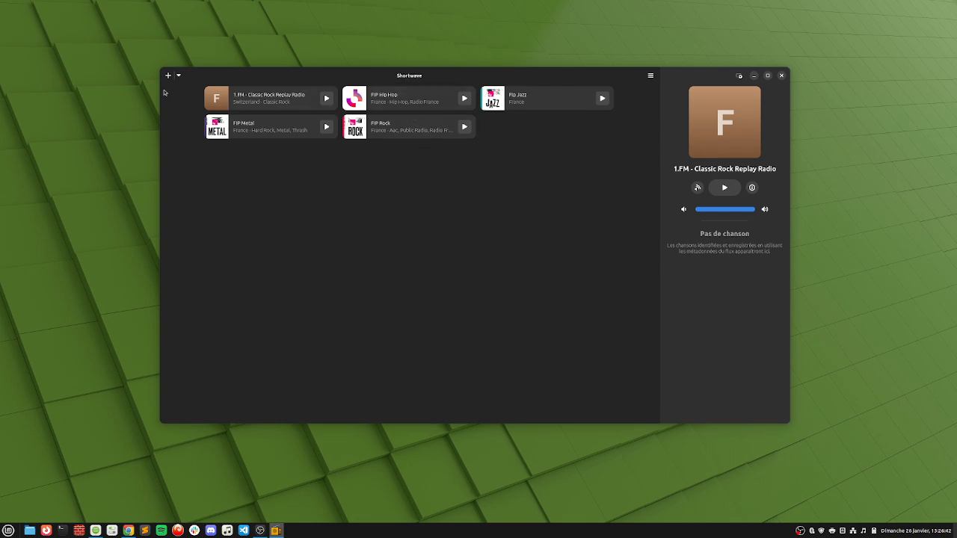
# Add RTL2 and Nostalgie Pop Rock 80 from the popular stations to the library.
pyautogui.click(168, 76)
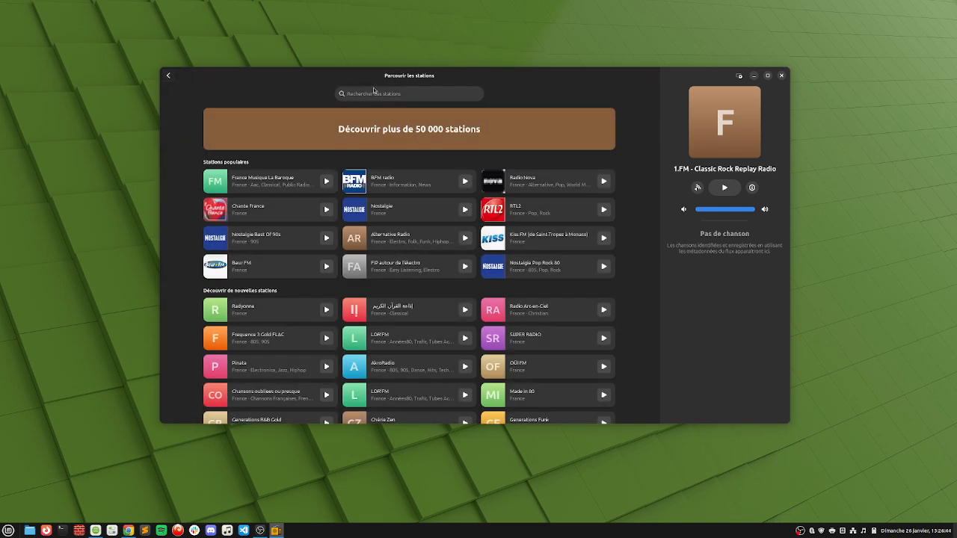
pyautogui.click(374, 95)
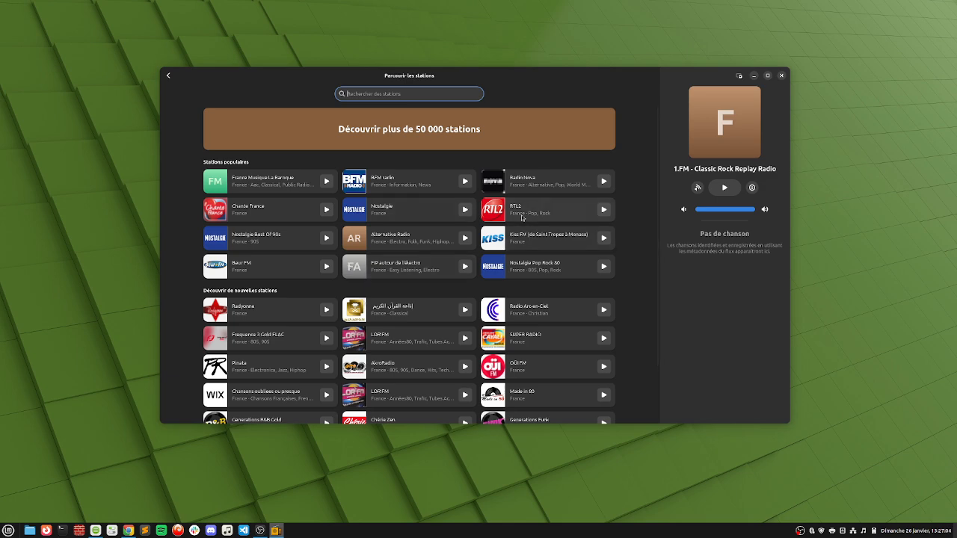
pyautogui.click(522, 217)
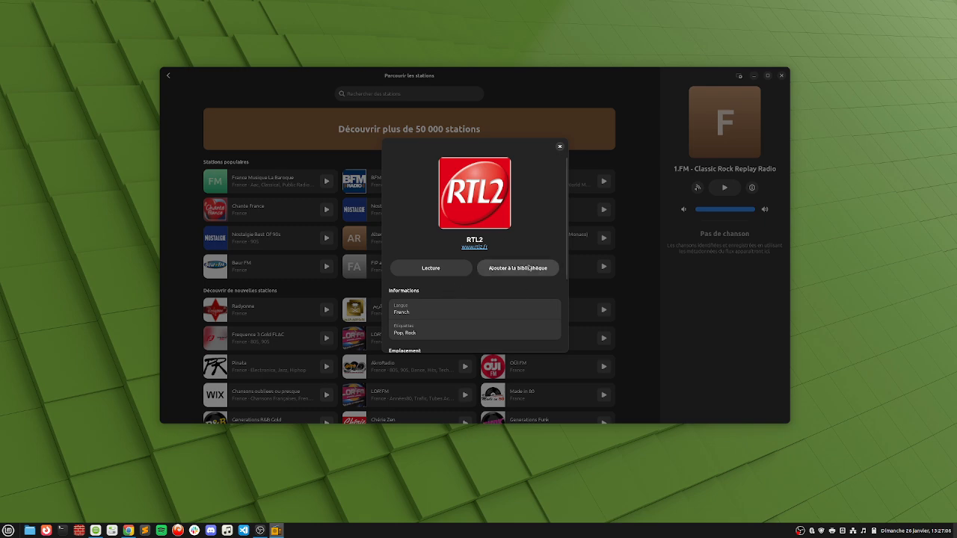
pyautogui.click(527, 268)
pyautogui.click(536, 270)
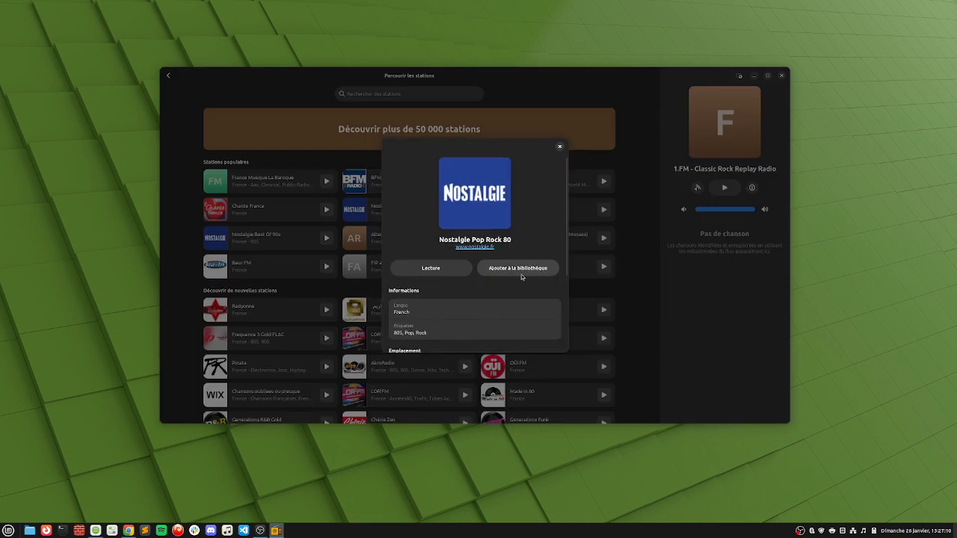
pyautogui.click(523, 271)
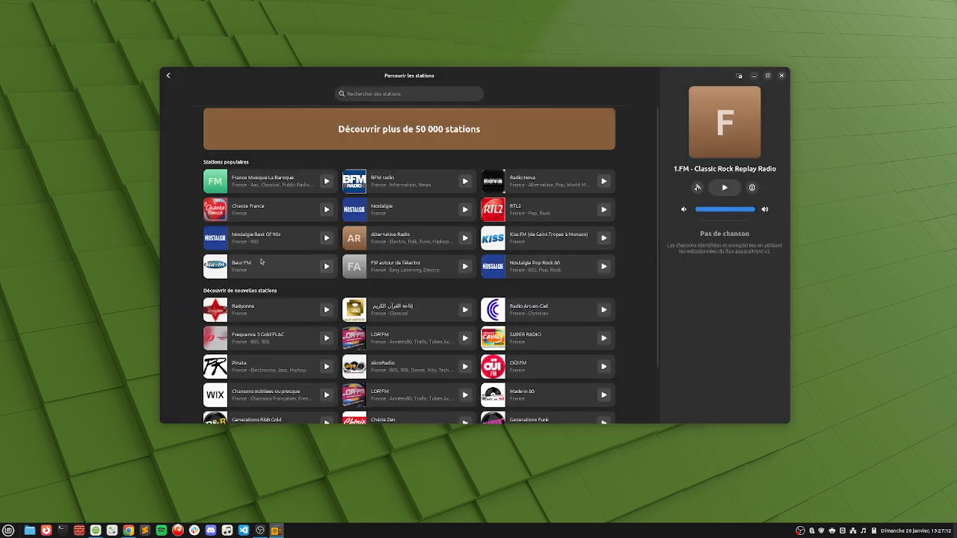
# Search the stations for "fip" and add Fip Groove to the library.
pyautogui.scroll(-2, 261, 262)
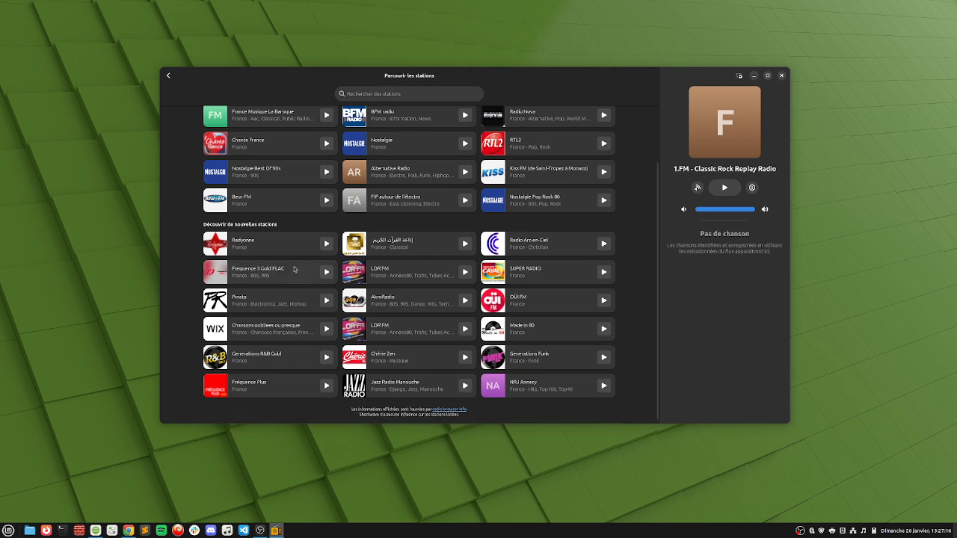
pyautogui.scroll(2, 294, 269)
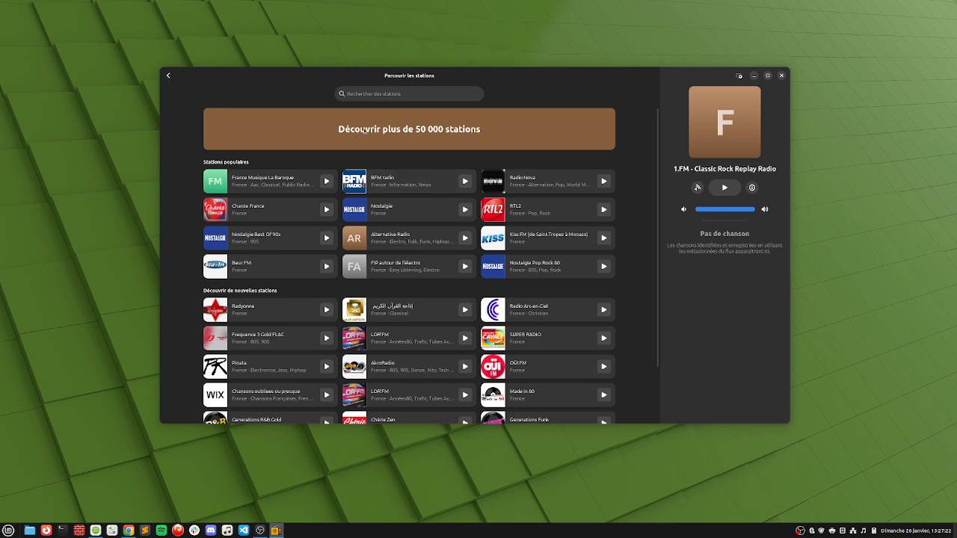
pyautogui.click(366, 94)
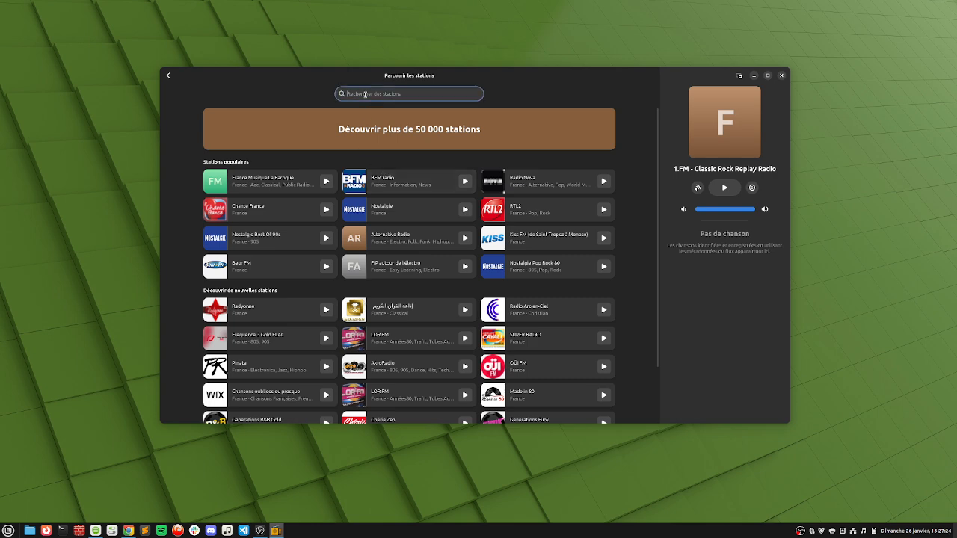
pyautogui.write('fip')
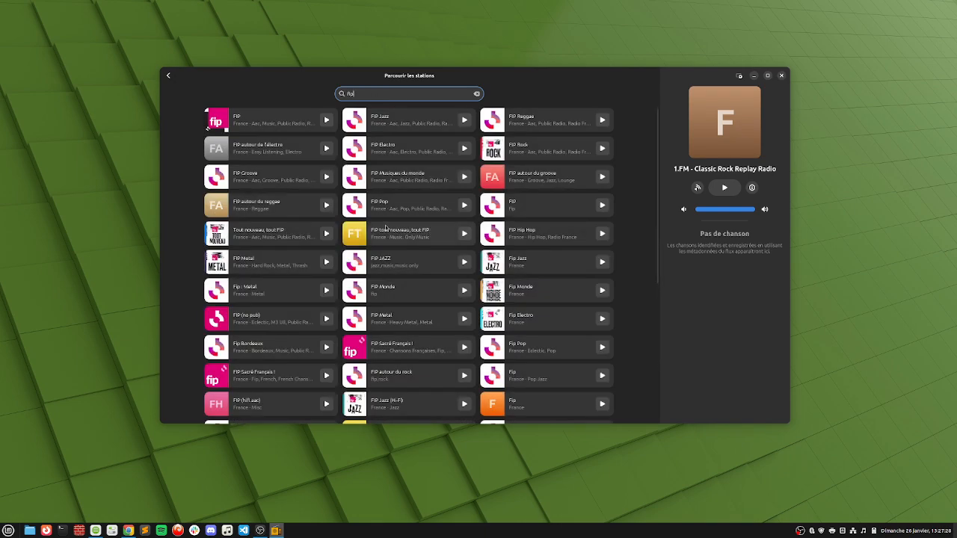
pyautogui.scroll(-5, 383, 230)
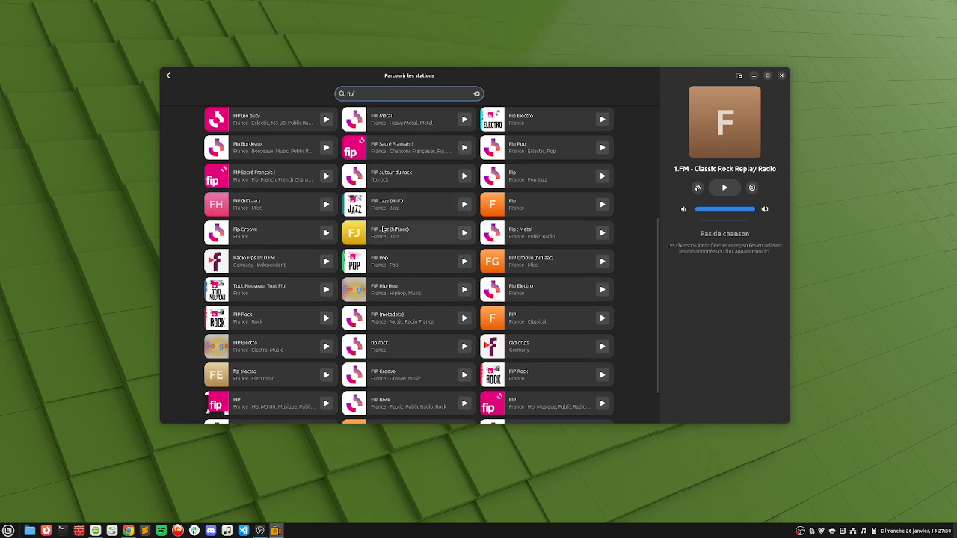
pyautogui.scroll(-2, 383, 229)
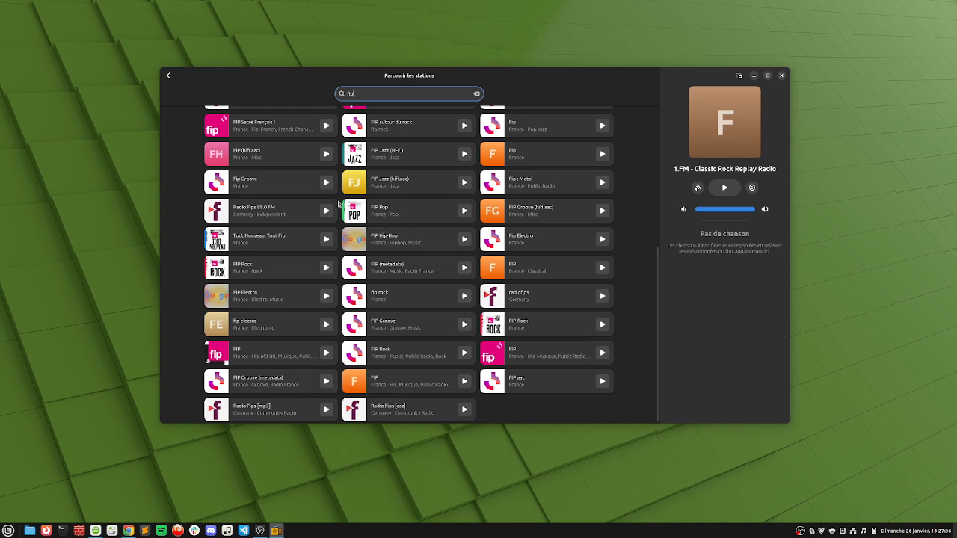
pyautogui.click(291, 188)
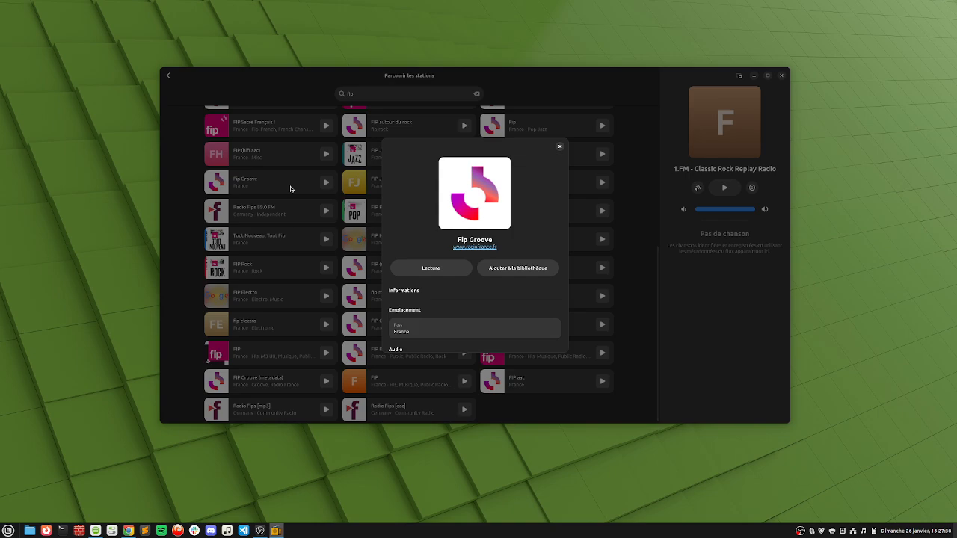
pyautogui.click(520, 271)
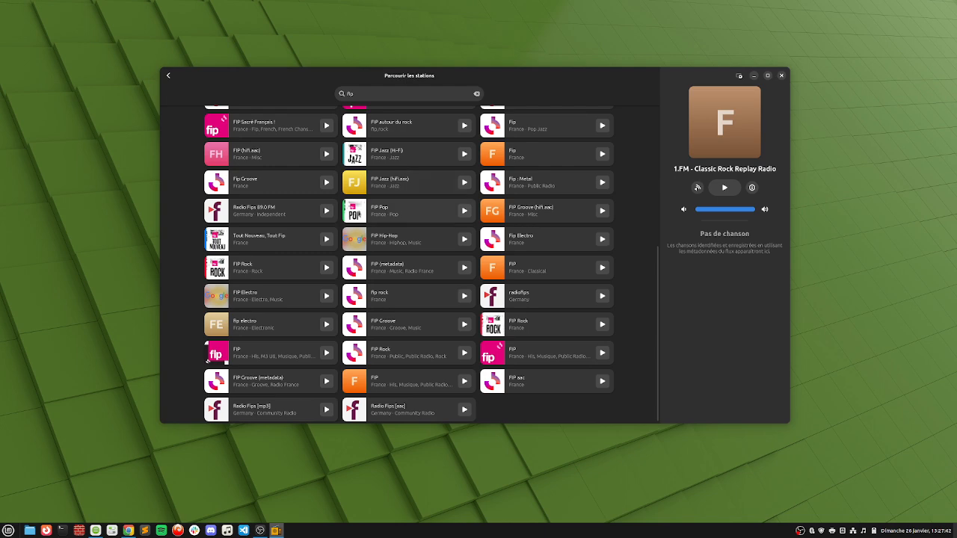
# Return to the station library and start playing Fip Groove.
pyautogui.scroll(10, 362, 213)
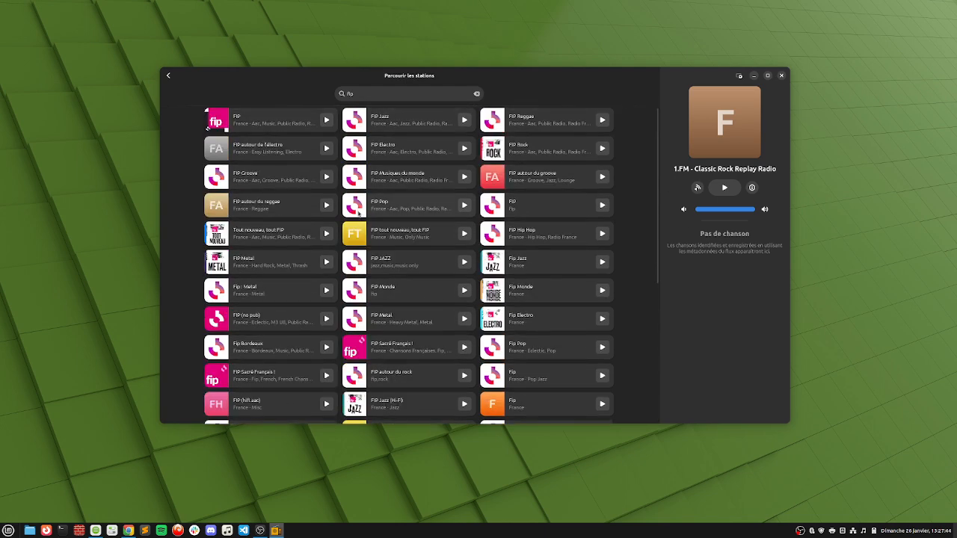
pyautogui.click(168, 76)
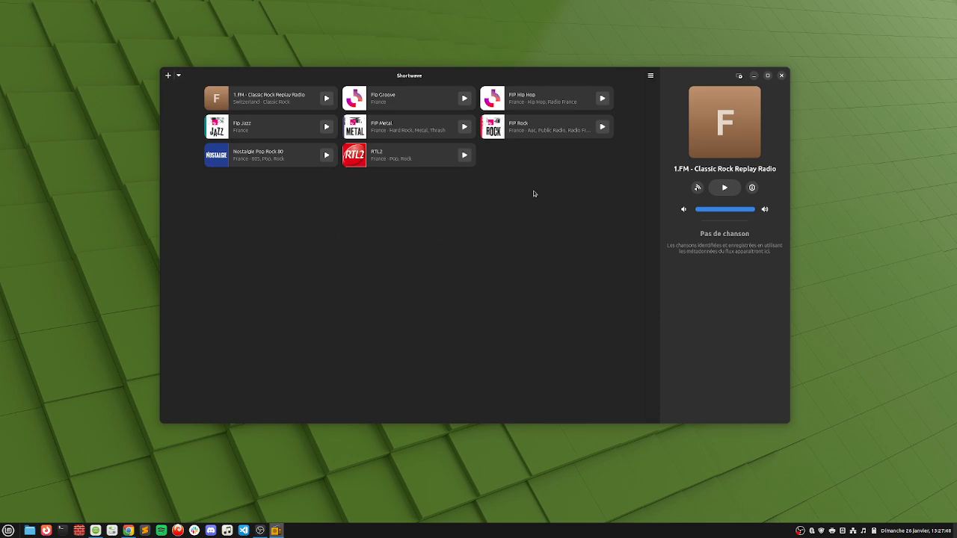
pyautogui.click(464, 98)
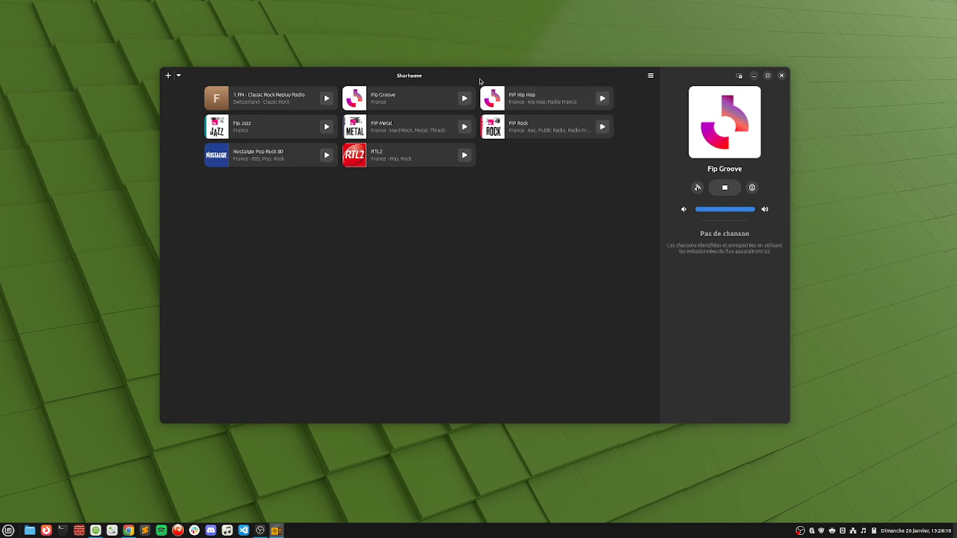
# Reopen the station browser, clear the "fip" search, and search for "radio guadeloupe".
pyautogui.click(169, 76)
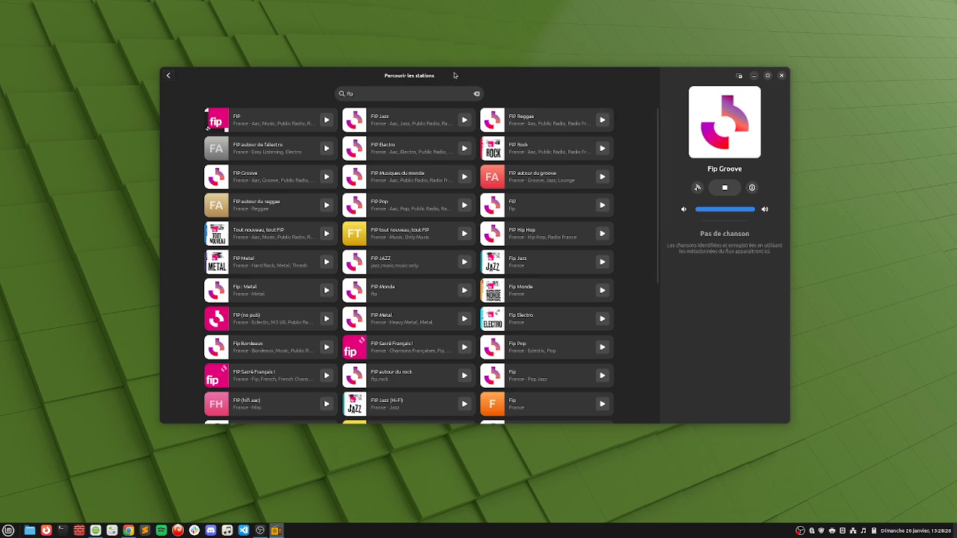
pyautogui.moveTo(458, 76); pyautogui.dragTo(464, 80)
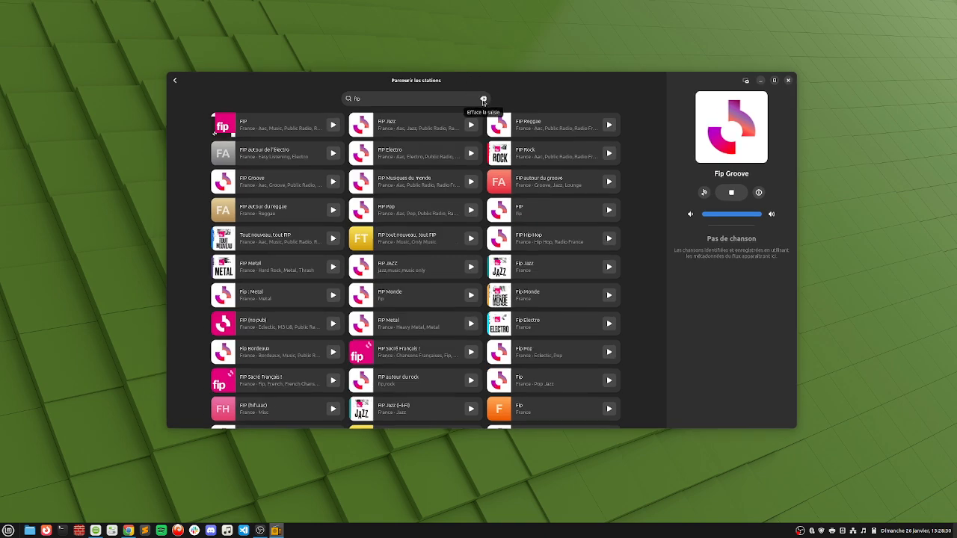
pyautogui.click(483, 100)
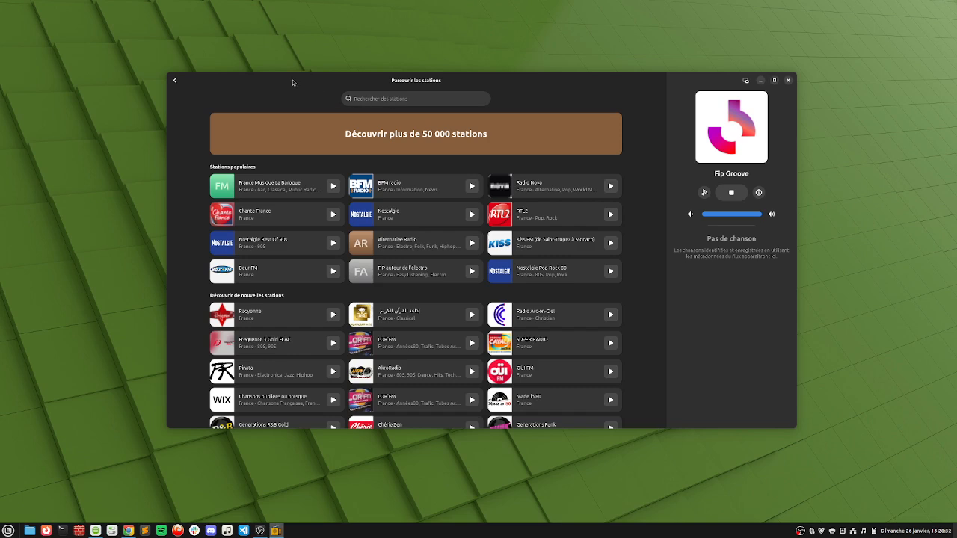
pyautogui.click(366, 99)
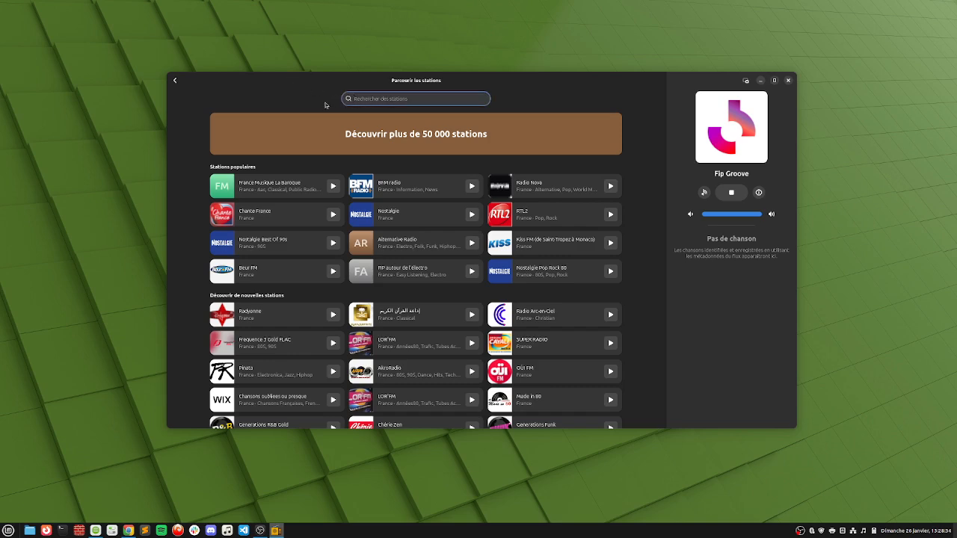
pyautogui.write('radio g')
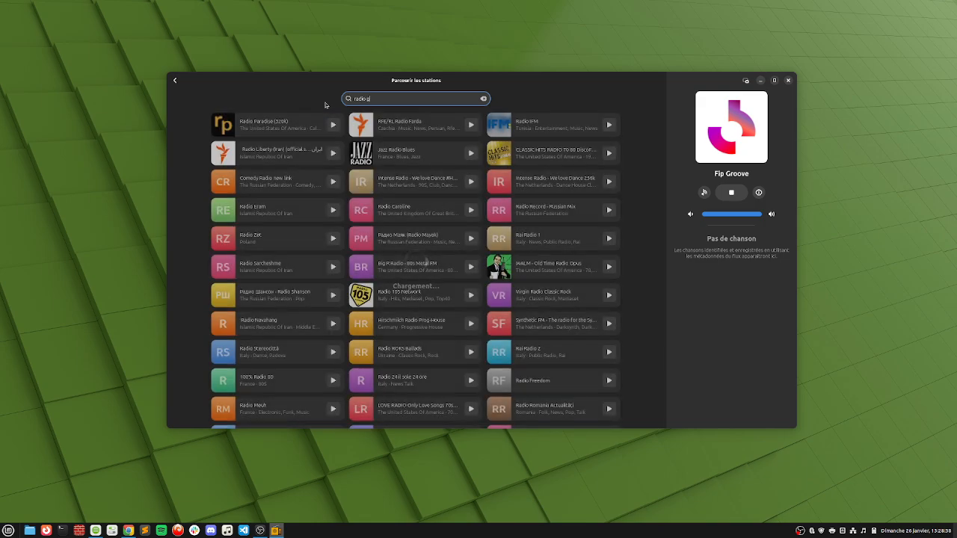
pyautogui.write('uade')
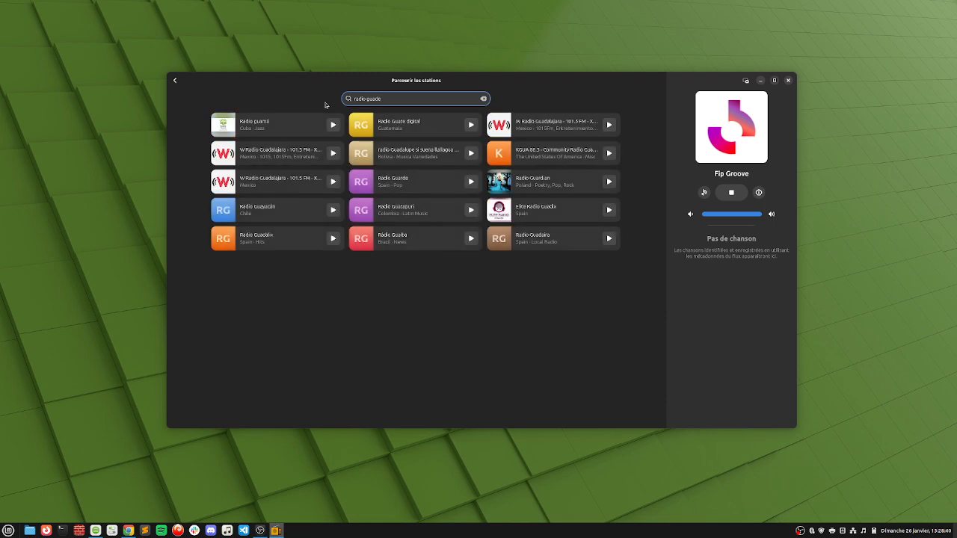
pyautogui.write('loupe')
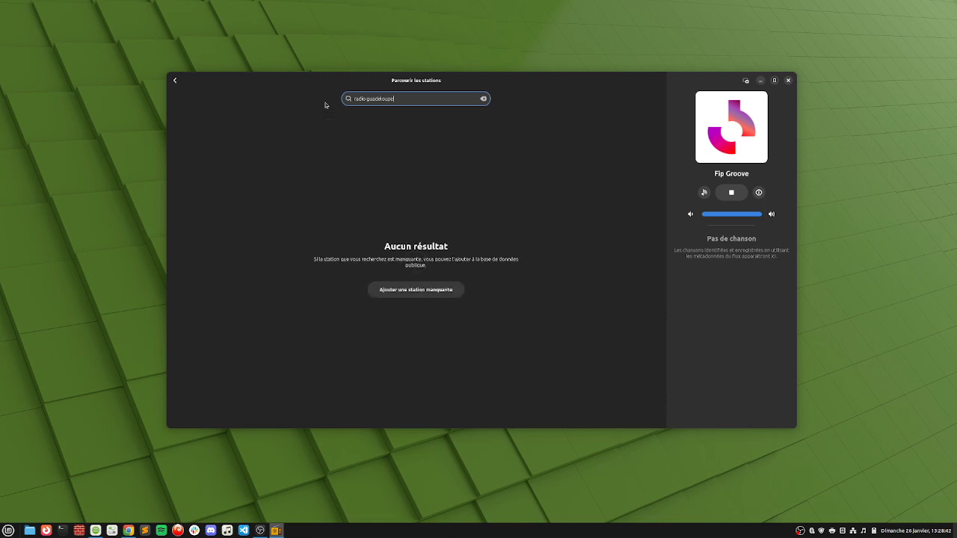
# Drop the word "radio" from the station search and search only for "guadeloup".
pyautogui.press('BackSpace')
pyautogui.press('BackSpace')
pyautogui.press('BackSpace')
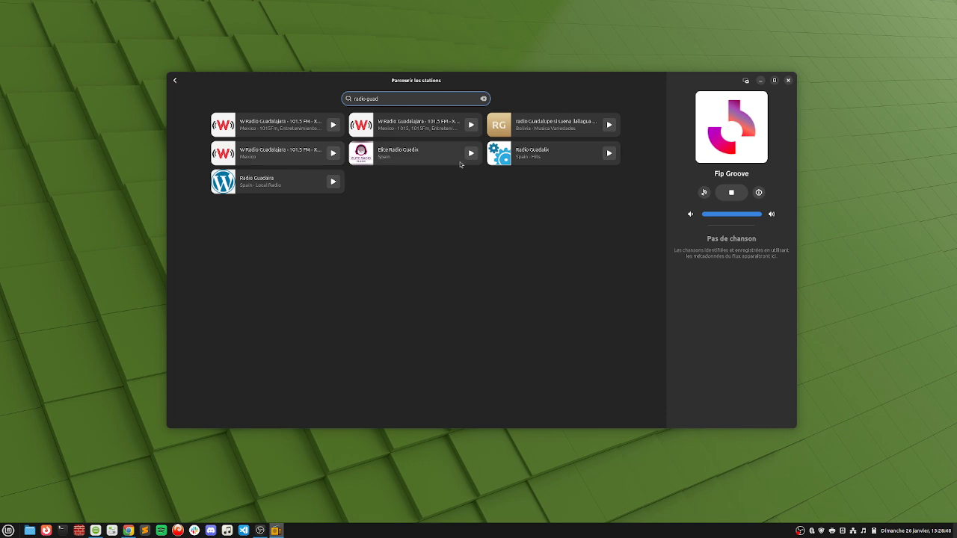
pyautogui.click(366, 99)
pyautogui.press('BackSpace')
pyautogui.press('BackSpace')
pyautogui.press('BackSpace')
pyautogui.press('BackSpace')
pyautogui.press('BackSpace')
pyautogui.press('BackSpace')
pyautogui.write('eloup')
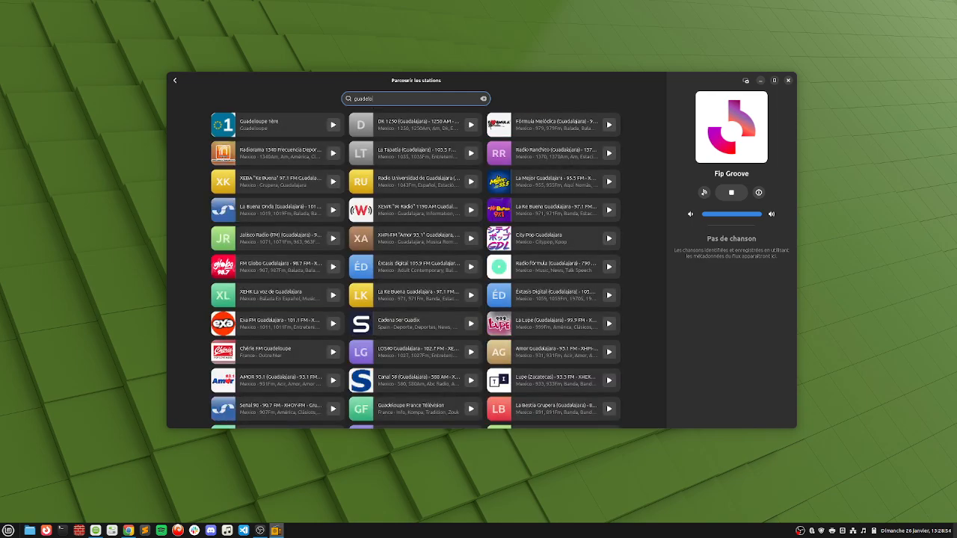